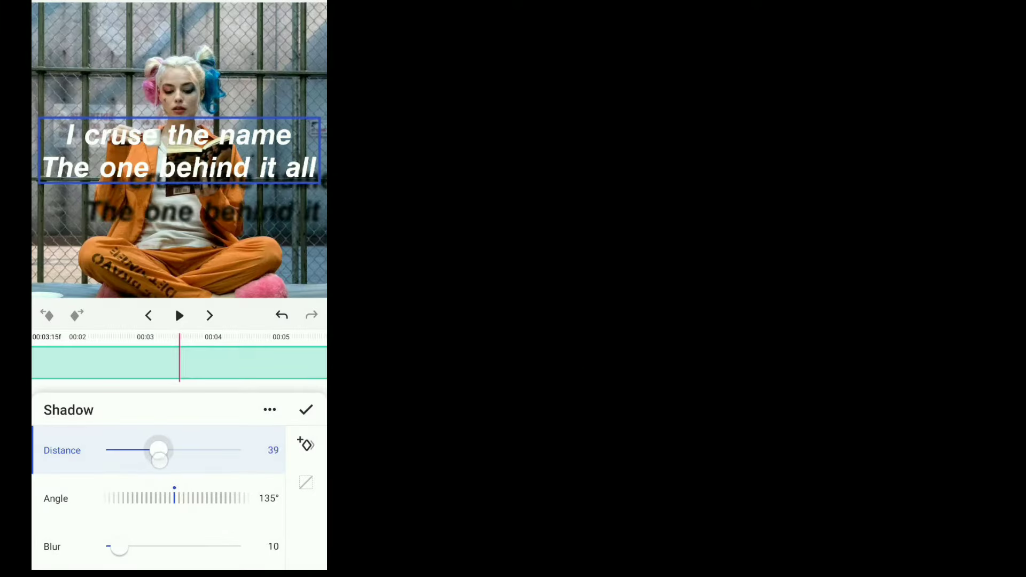
# - Lower the lyric caption's shadow Distance from 39 to 2 so it sits tight behind the text
pyautogui.moveTo(158, 450); pyautogui.dragTo(109, 451)
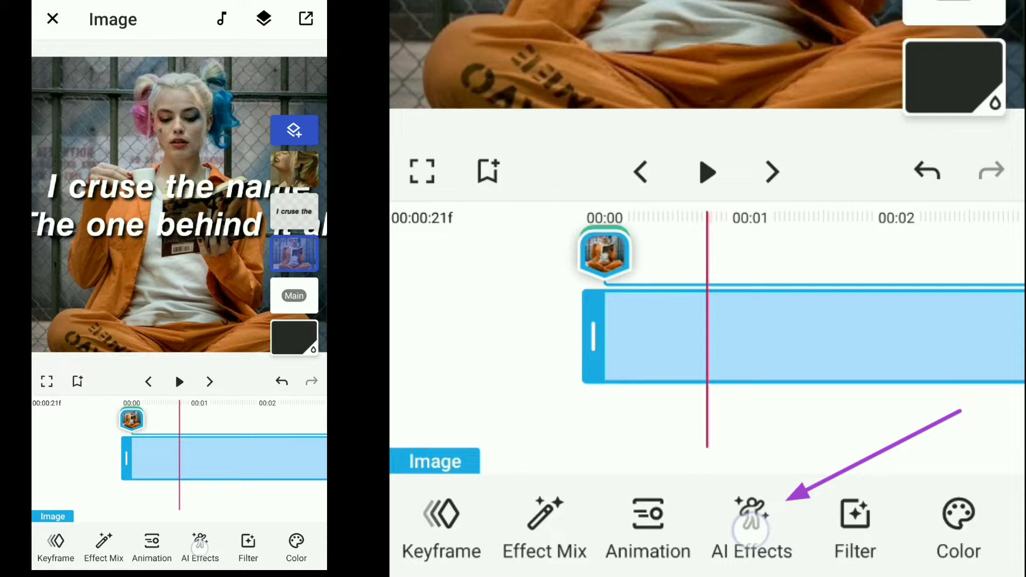
# - Apply and confirm the DW10 Distortion/Warp preset on the image clip before 7 seconds
pyautogui.click(200, 545)
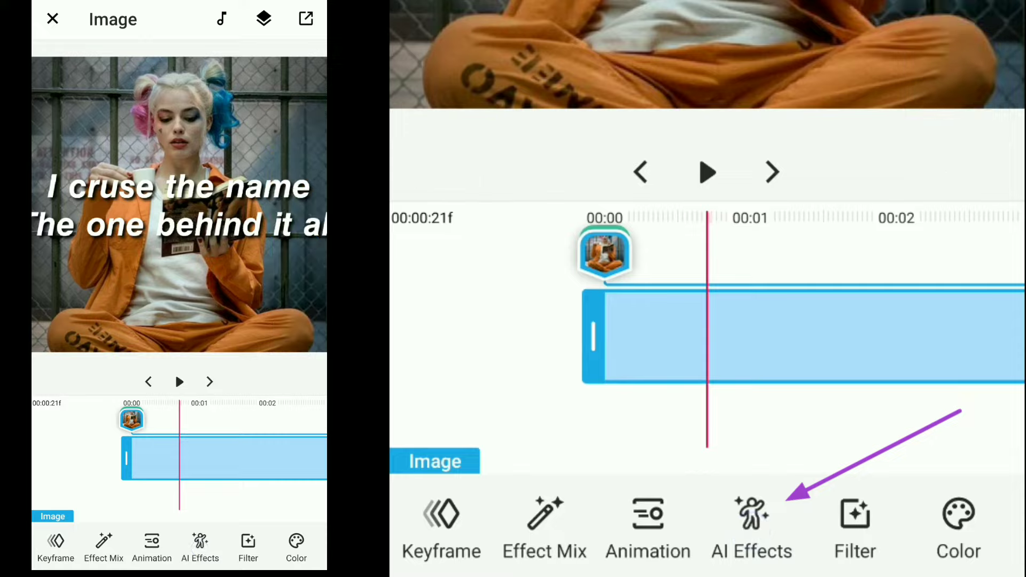
pyautogui.moveTo(90, 538); pyautogui.dragTo(94, 543)
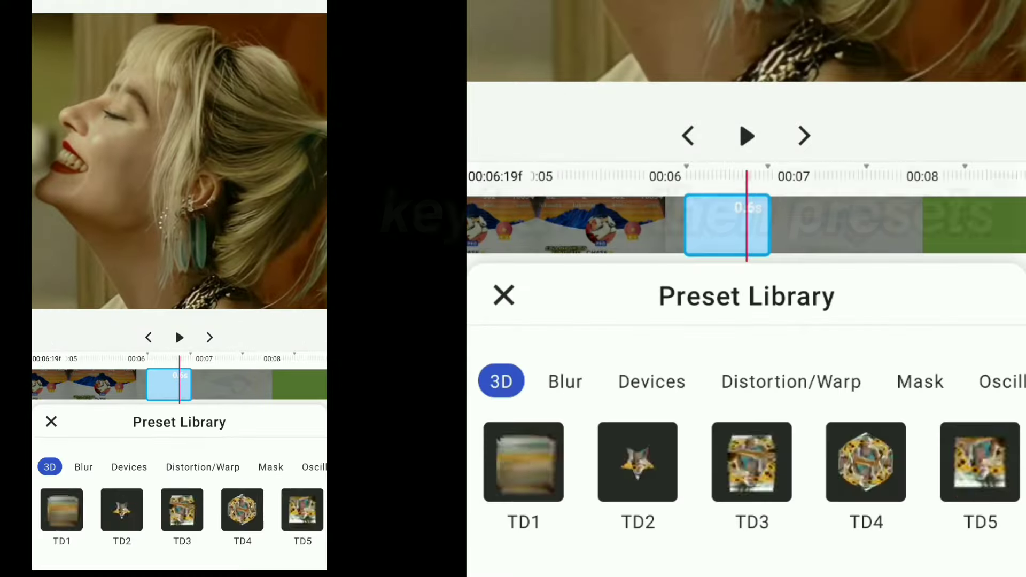
pyautogui.moveTo(243, 385); pyautogui.dragTo(250, 385)
pyautogui.moveTo(267, 509); pyautogui.dragTo(134, 509)
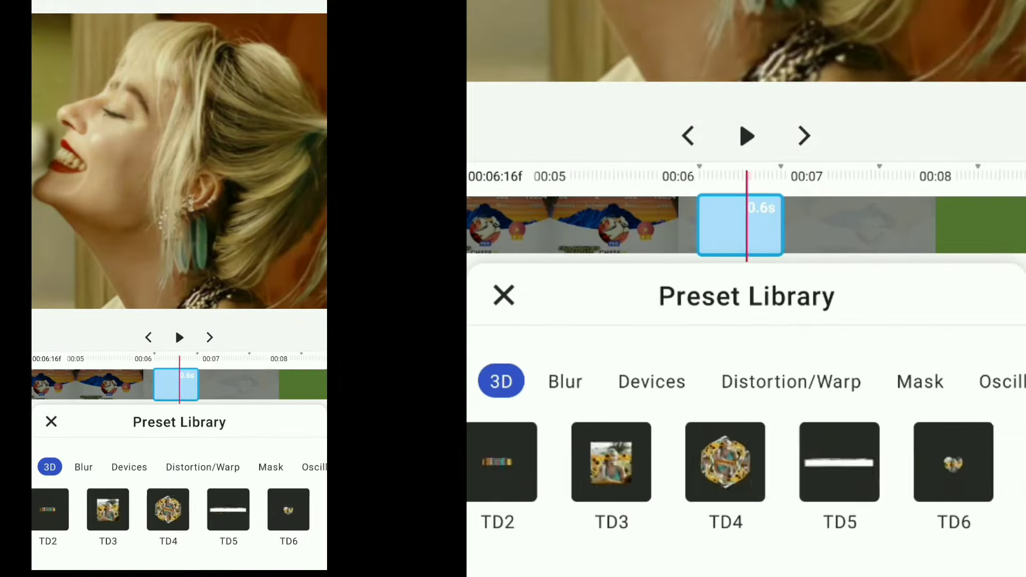
pyautogui.click(203, 467)
pyautogui.moveTo(257, 509); pyautogui.dragTo(101, 510)
pyautogui.click(147, 510)
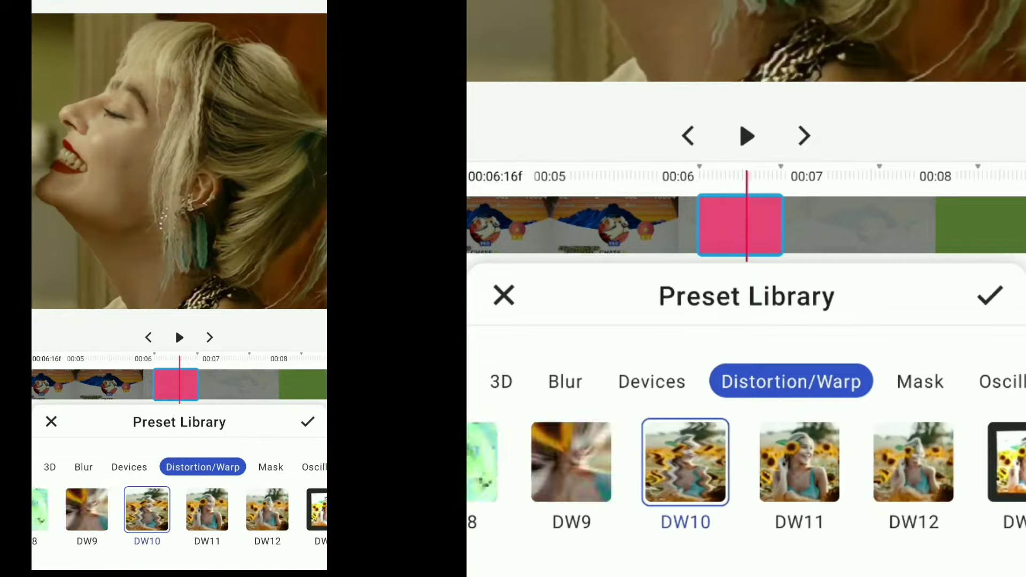
pyautogui.click(307, 422)
# - Back out to the clips view and preview the distortion around 00:06
pyautogui.click(48, 546)
pyautogui.click(208, 488)
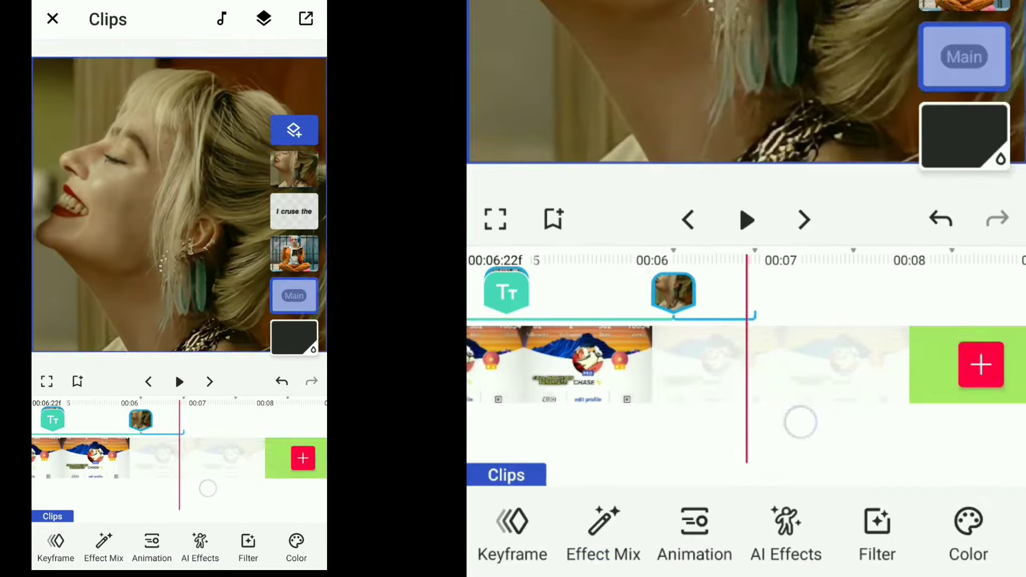
pyautogui.moveTo(208, 488); pyautogui.dragTo(246, 487)
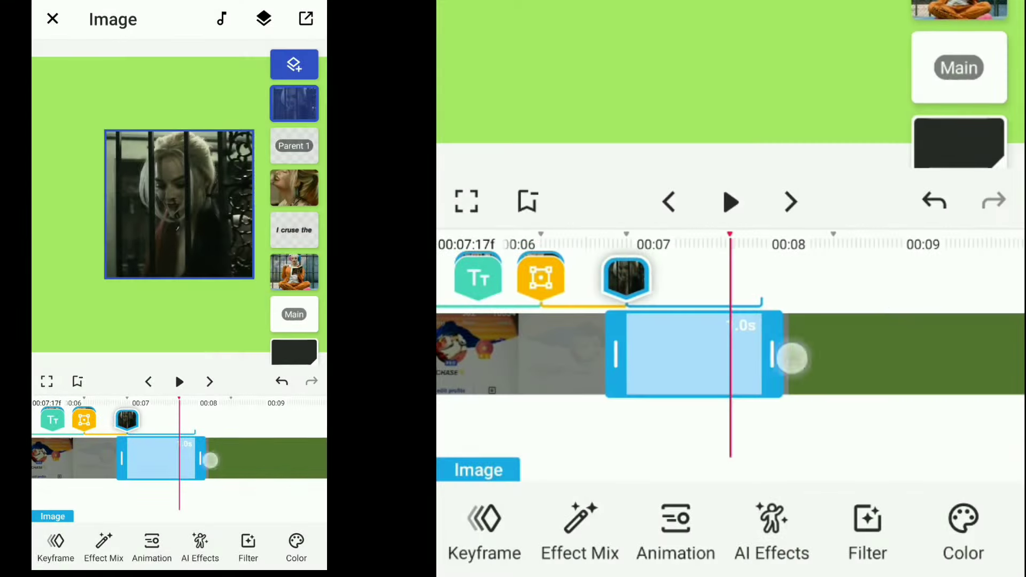
# - Trim the behind-bars clip to 0.8 s and enlarge the image to fill the frame
pyautogui.moveTo(210, 460)
pyautogui.mouseDown()
pyautogui.moveTo(194, 460)
pyautogui.moveTo(305, 437)
pyautogui.moveTo(268, 428)
pyautogui.mouseUp()
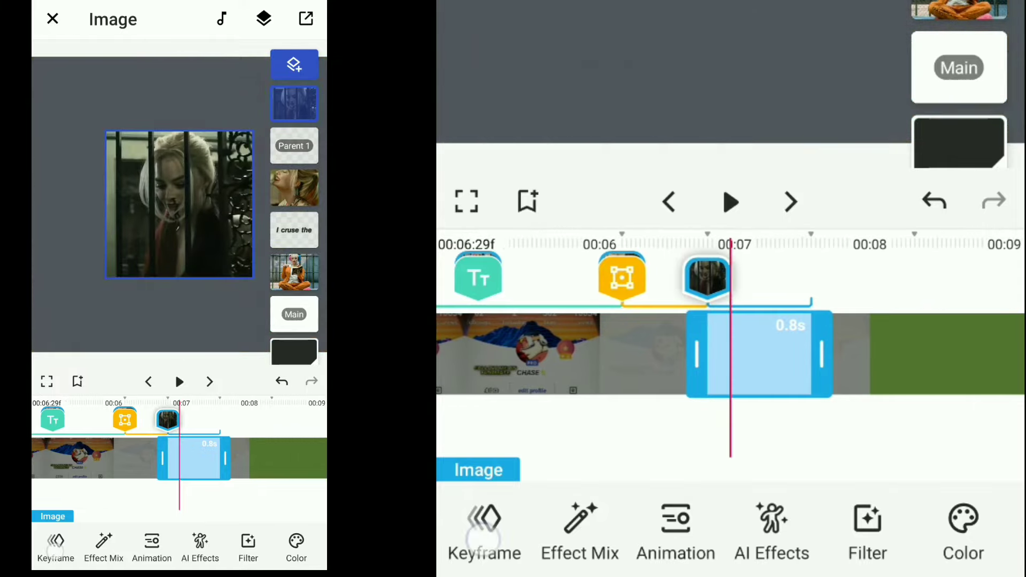
pyautogui.click(55, 548)
pyautogui.click(175, 307)
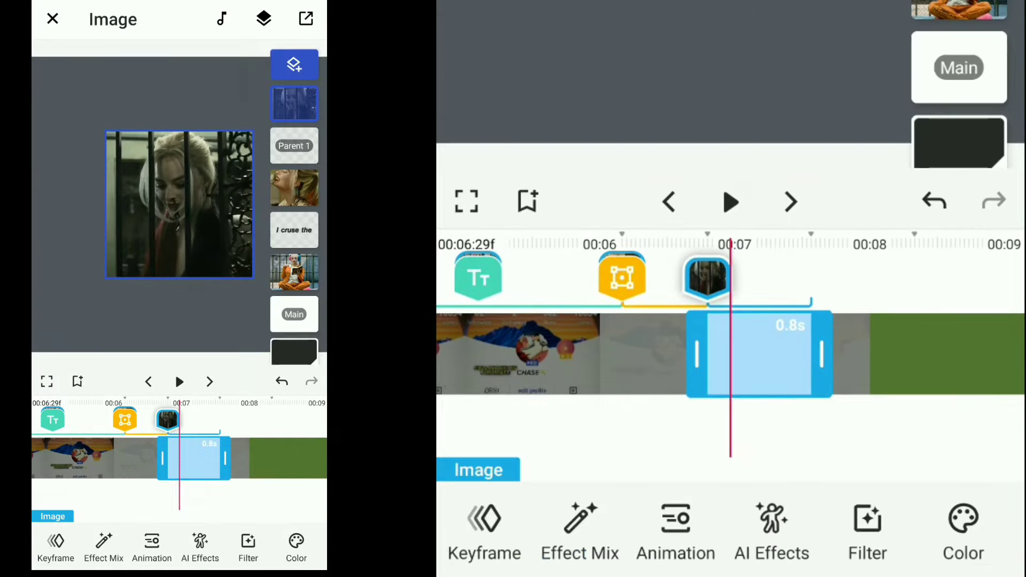
pyautogui.moveTo(101, 243); pyautogui.dragTo(84, 234)
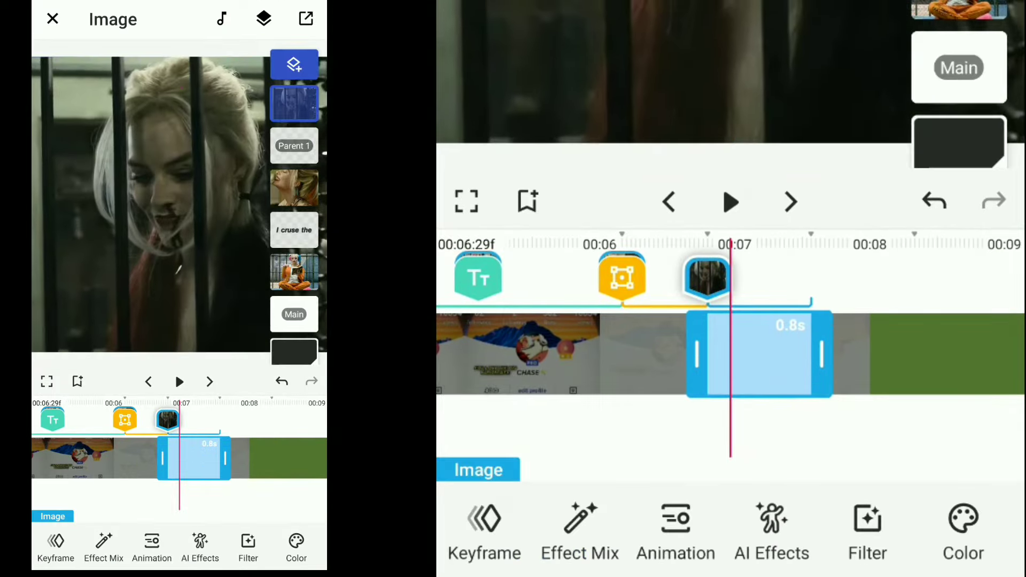
pyautogui.moveTo(225, 492); pyautogui.dragTo(222, 492)
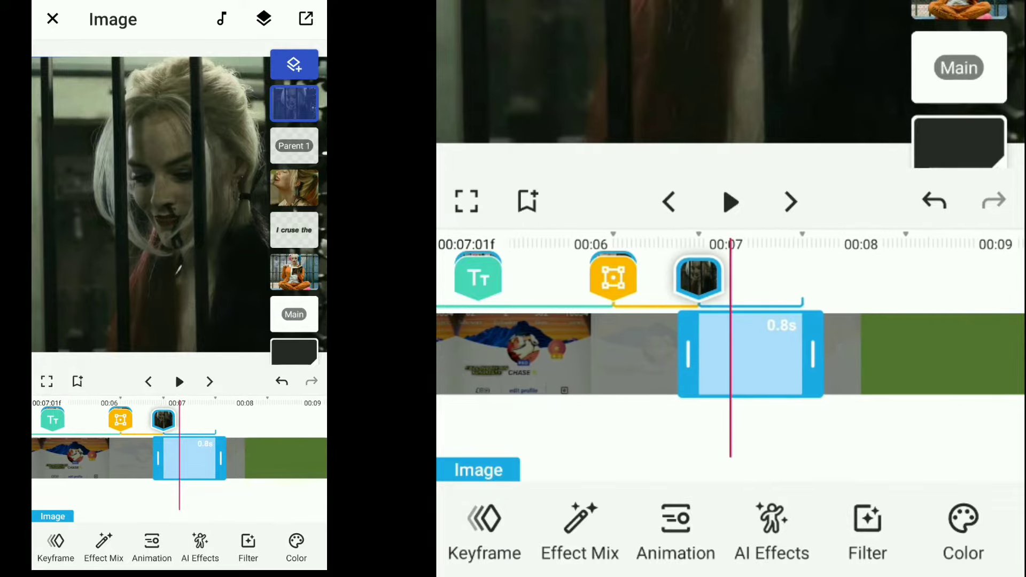
# - Apply and confirm the DW2 Distortion/Warp preset on the behind-bars image
pyautogui.click(55, 548)
pyautogui.click(138, 544)
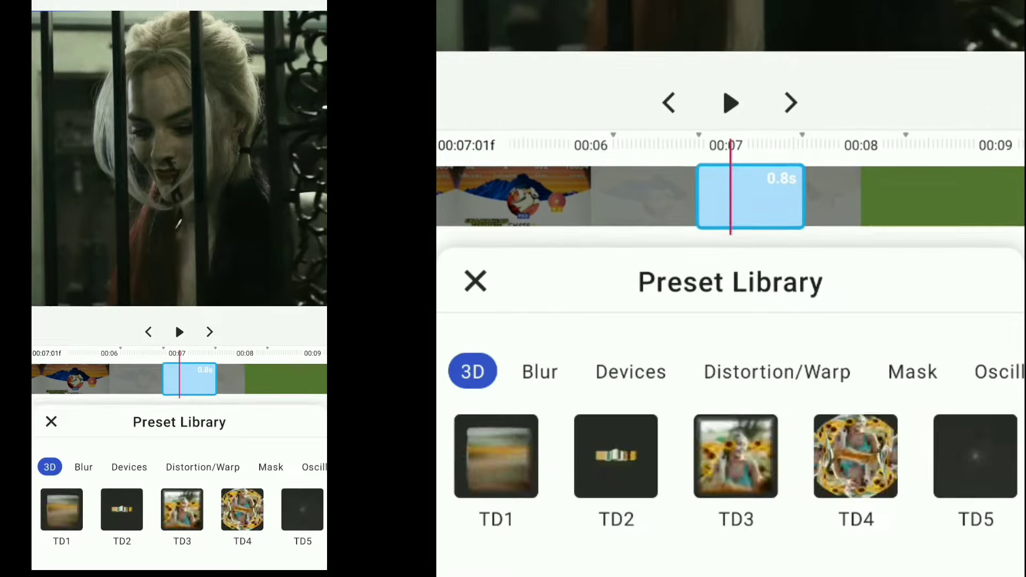
pyautogui.click(203, 468)
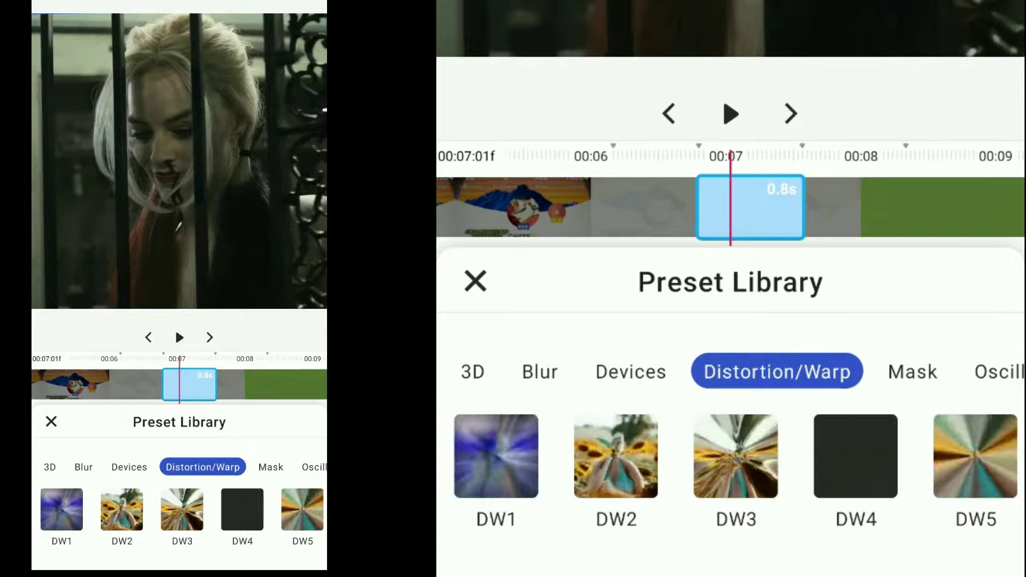
pyautogui.click(122, 509)
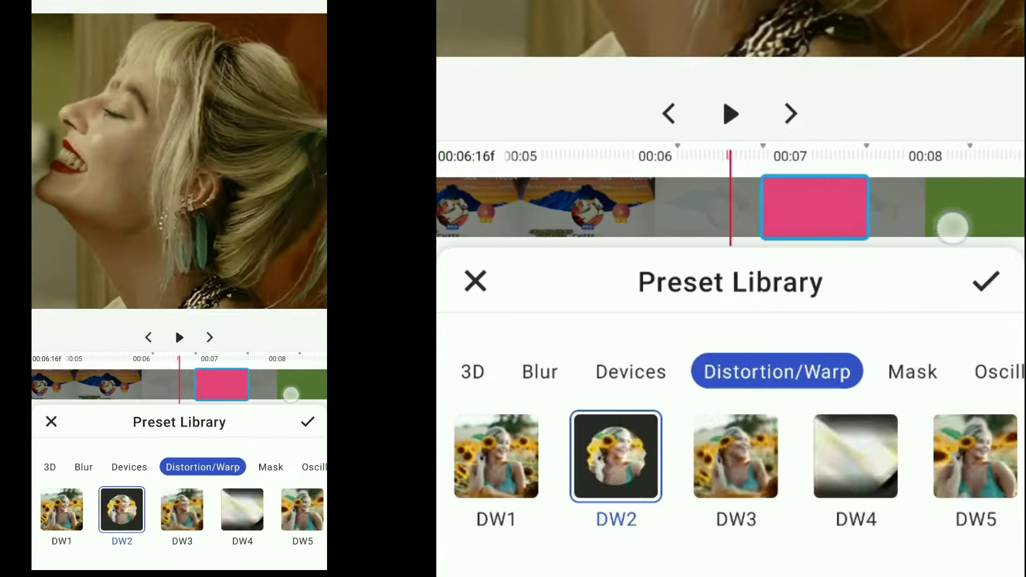
pyautogui.click(308, 422)
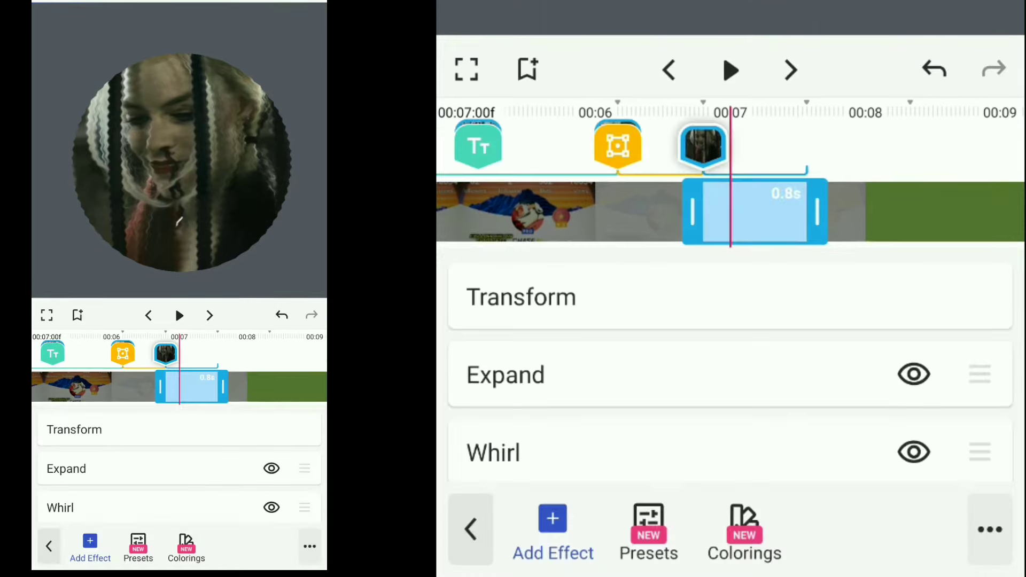
# - Give the Expand effect a custom ease-out curve and check its start and end keyframes
pyautogui.click(64, 468)
pyautogui.click(306, 483)
pyautogui.click(279, 435)
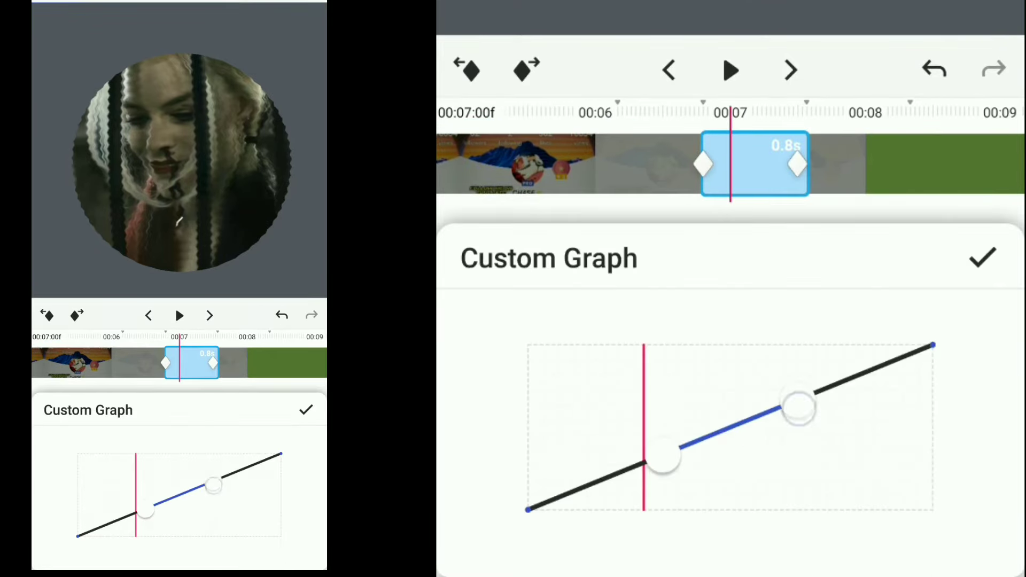
pyautogui.moveTo(213, 483); pyautogui.dragTo(135, 515)
pyautogui.click(306, 469)
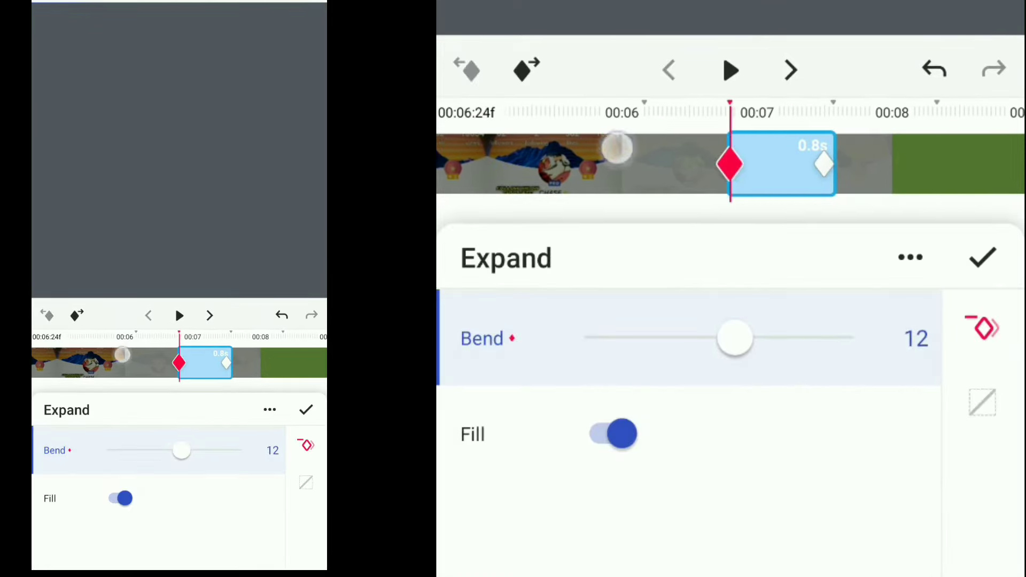
pyautogui.moveTo(121, 356); pyautogui.dragTo(103, 356)
pyautogui.click(180, 453)
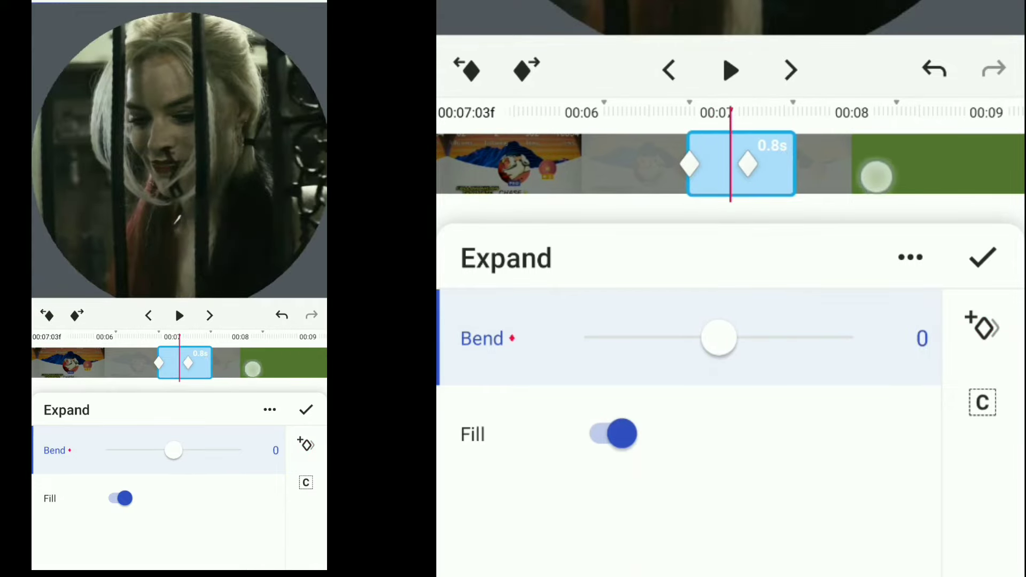
pyautogui.moveTo(253, 367)
pyautogui.mouseDown()
pyautogui.moveTo(278, 351)
pyautogui.moveTo(81, 365)
pyautogui.mouseUp()
pyautogui.click(305, 410)
pyautogui.moveTo(226, 473); pyautogui.dragTo(226, 433)
# - Shape the Whirl effect's keyframes into a custom ease-out curve
pyautogui.click(193, 463)
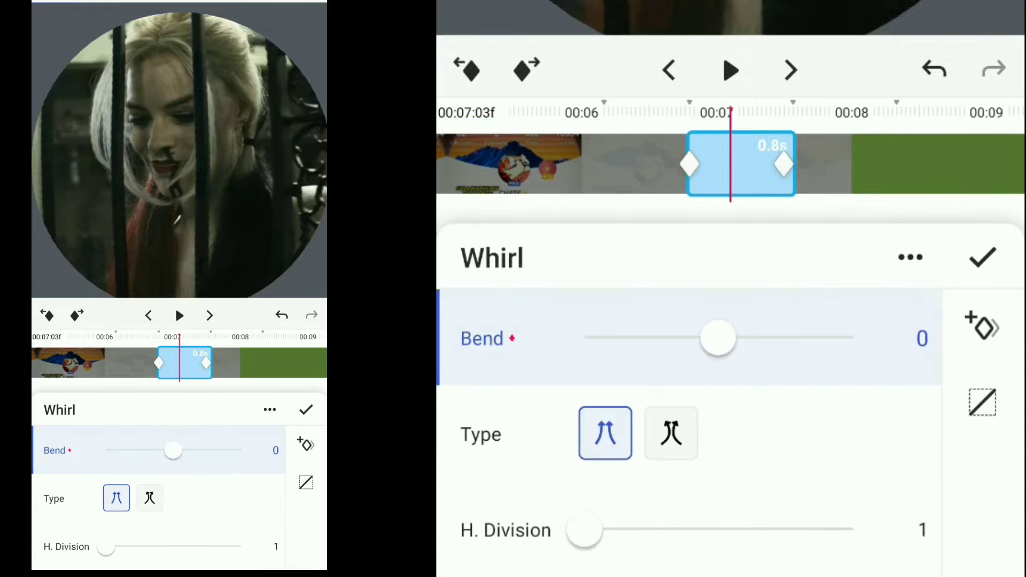
pyautogui.click(306, 483)
pyautogui.click(280, 436)
pyautogui.moveTo(214, 479); pyautogui.dragTo(154, 456)
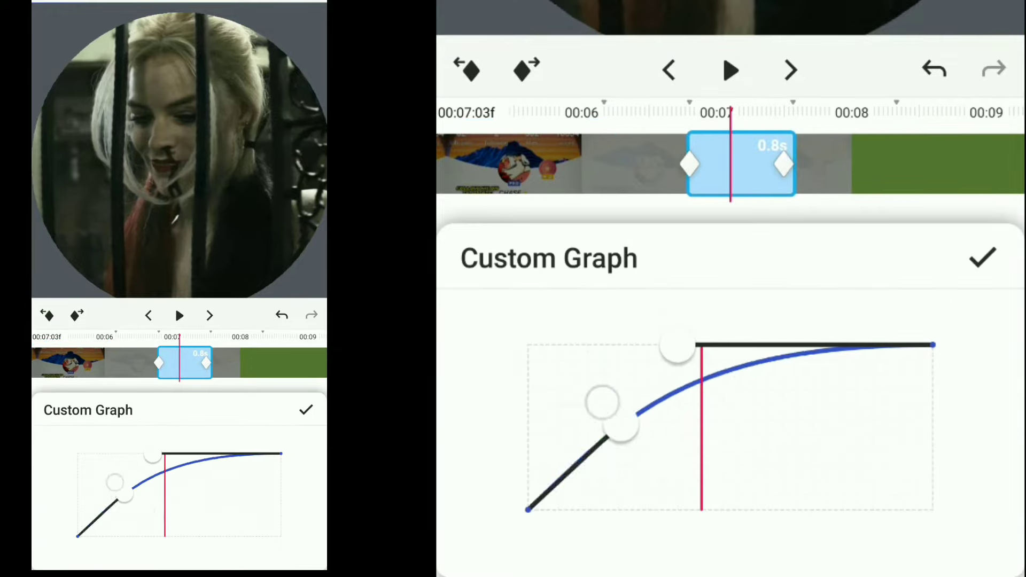
pyautogui.moveTo(144, 504); pyautogui.dragTo(82, 455)
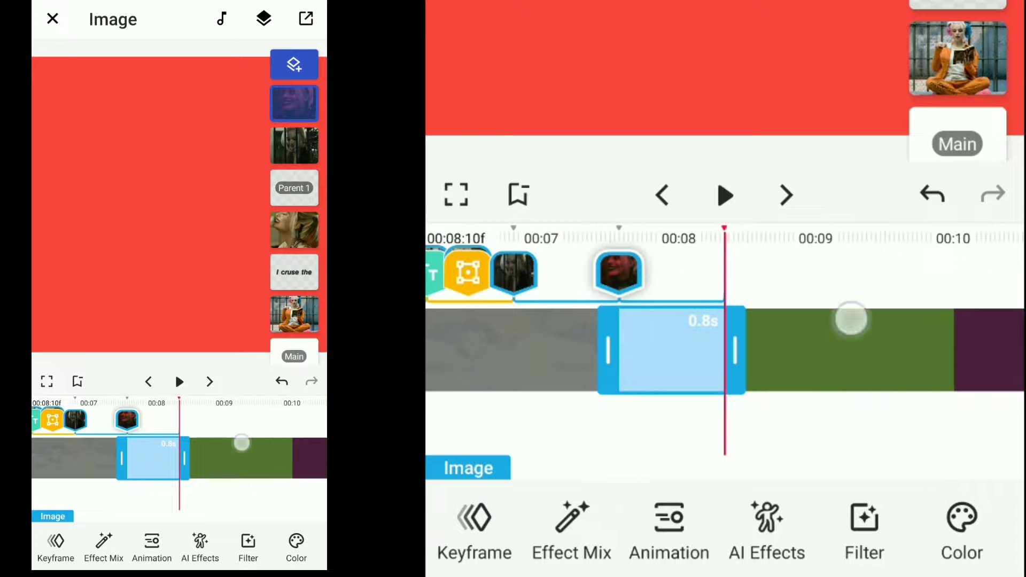
# - Enlarge the image to fill the canvas and apply the B3 blur preset to the short clip
pyautogui.moveTo(240, 444); pyautogui.dragTo(259, 443)
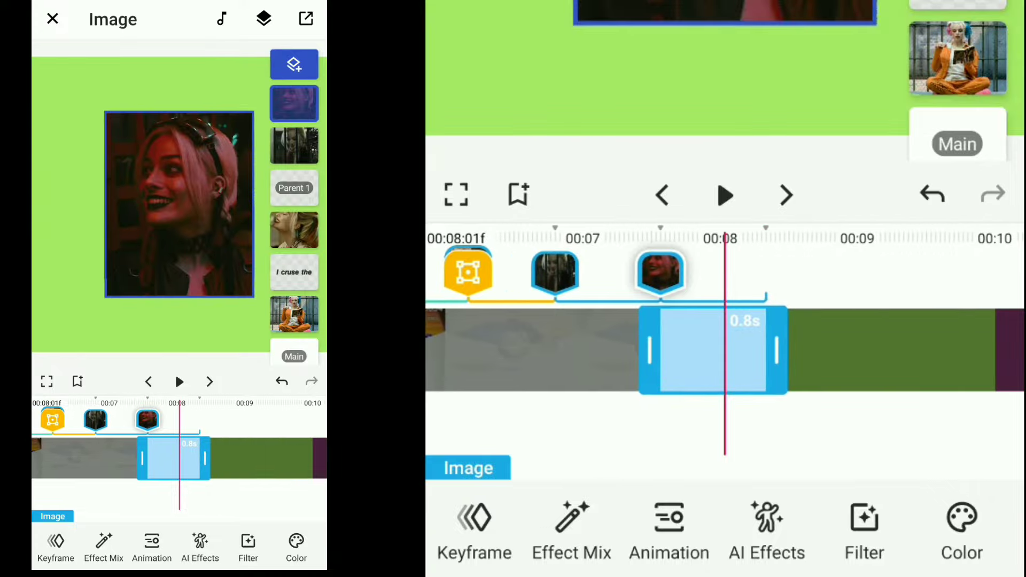
pyautogui.moveTo(160, 293); pyautogui.dragTo(58, 296)
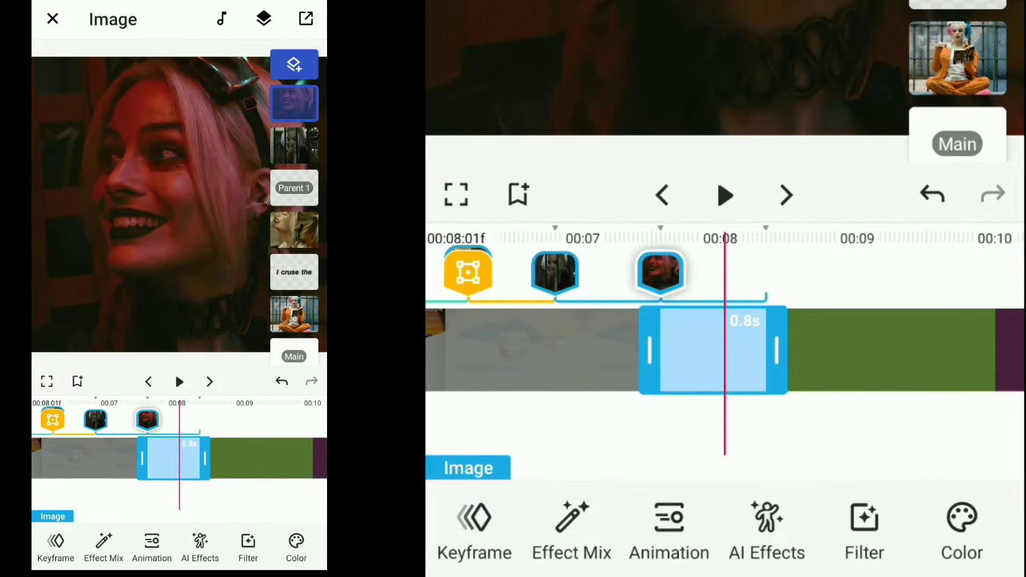
pyautogui.click(104, 545)
pyautogui.click(138, 544)
pyautogui.click(202, 467)
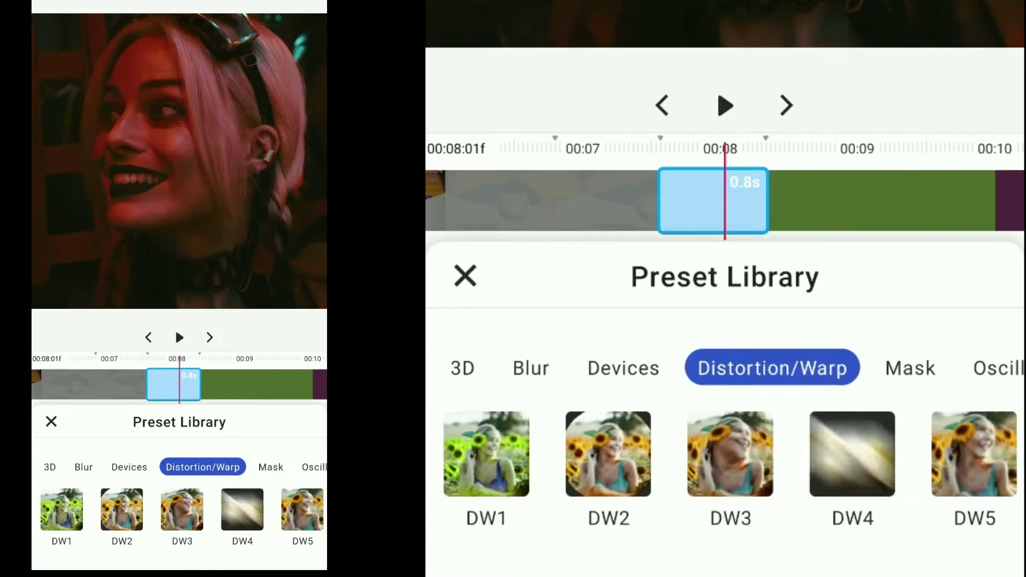
pyautogui.click(84, 467)
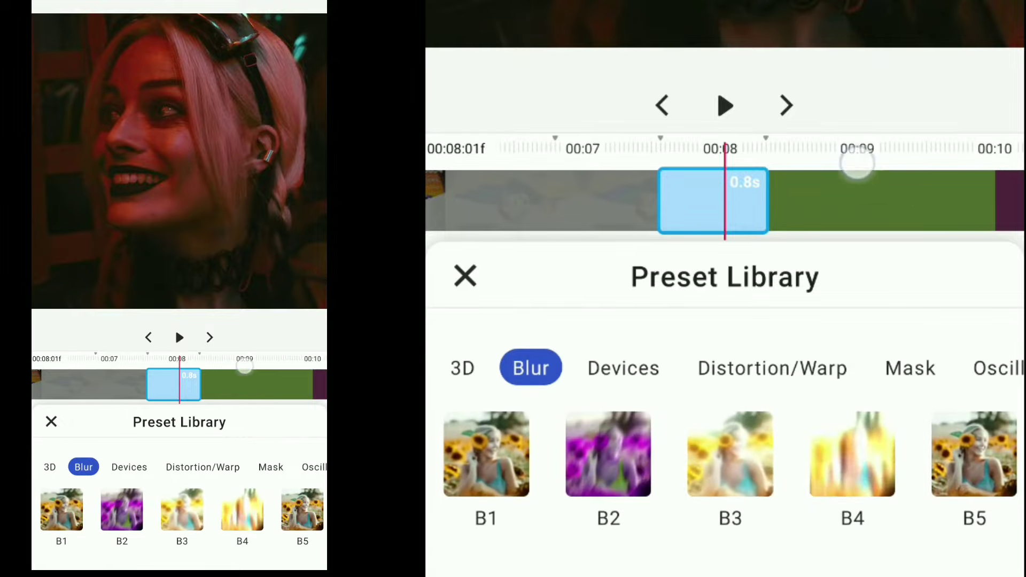
pyautogui.moveTo(38, 385); pyautogui.dragTo(137, 435)
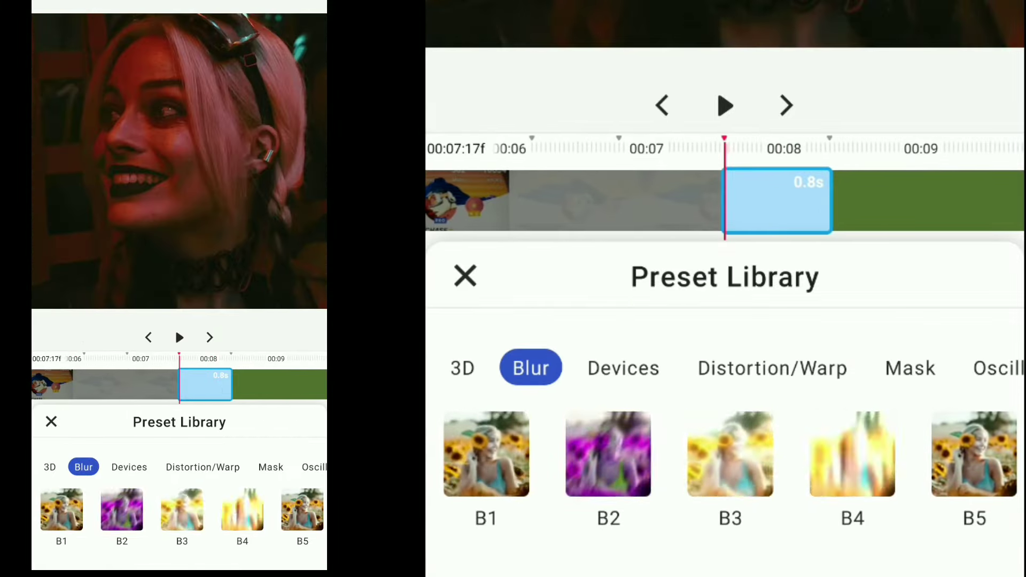
pyautogui.click(182, 510)
pyautogui.moveTo(242, 380); pyautogui.dragTo(267, 376)
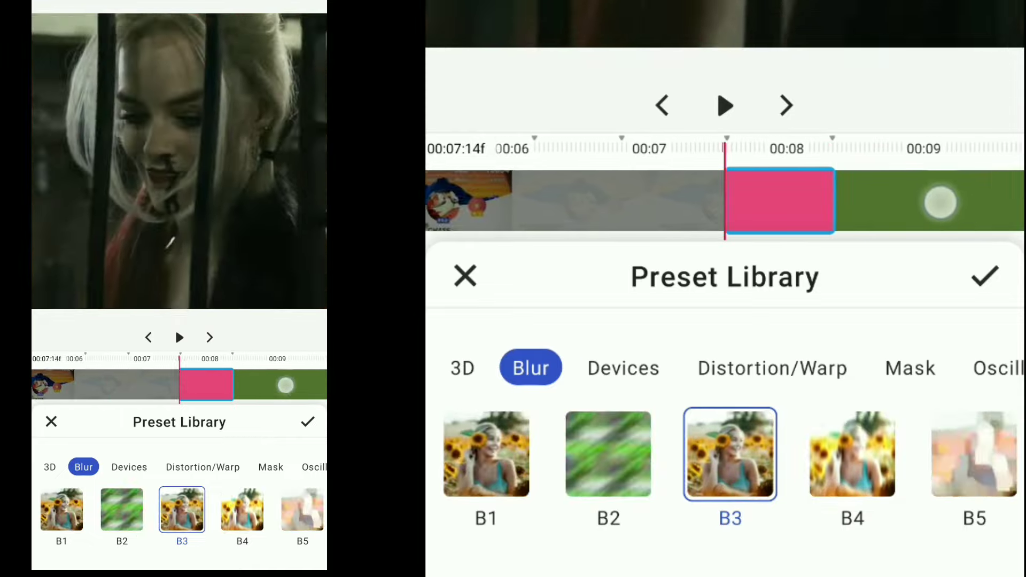
pyautogui.click(308, 422)
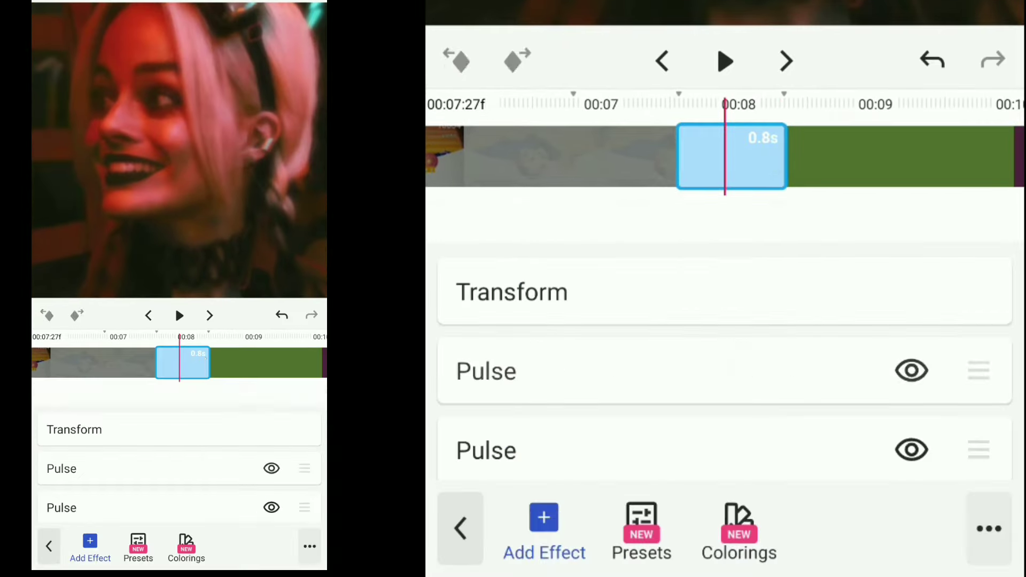
# - Give the first Pulse effect's Upscale keyframe a custom sharp ease-out curve
pyautogui.click(59, 467)
pyautogui.click(306, 483)
pyautogui.click(281, 436)
pyautogui.moveTo(167, 456); pyautogui.dragTo(112, 455)
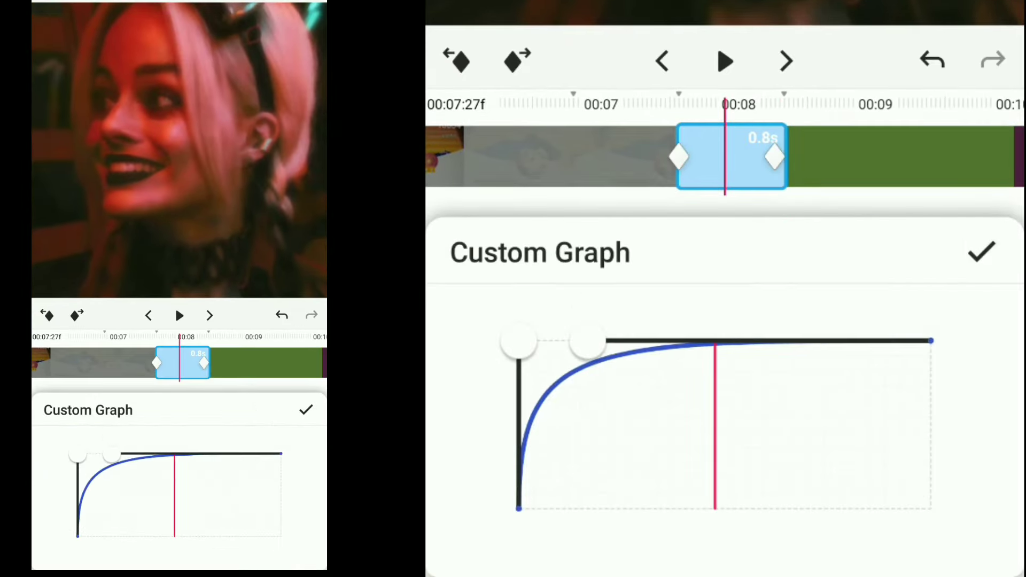
pyautogui.click(306, 410)
pyautogui.scroll(-3, 161, 524)
pyautogui.click(306, 410)
# - Set a custom easing curve on the second Pulse effect's Upscale keyframe
pyautogui.click(59, 507)
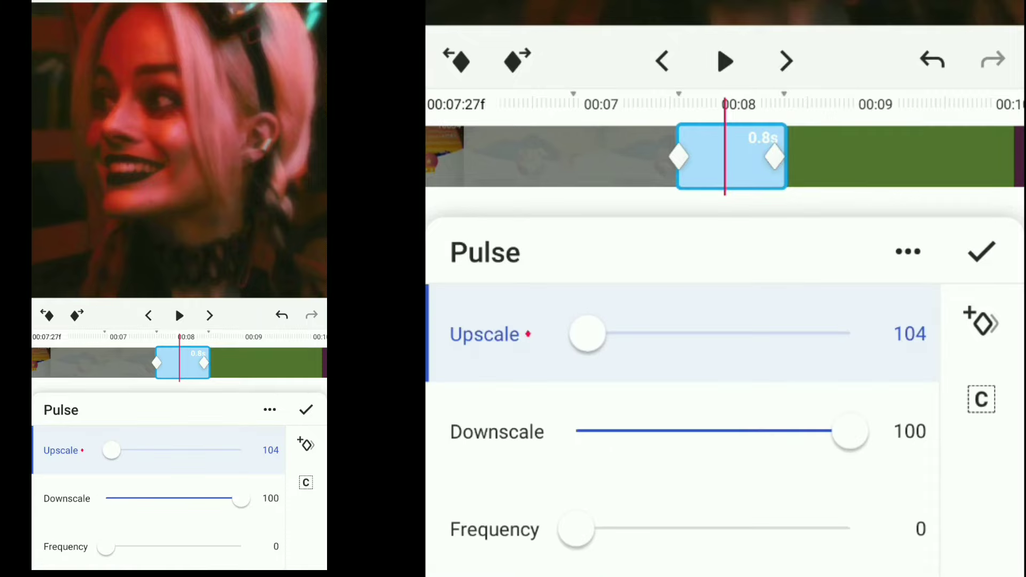
pyautogui.click(306, 483)
pyautogui.click(306, 410)
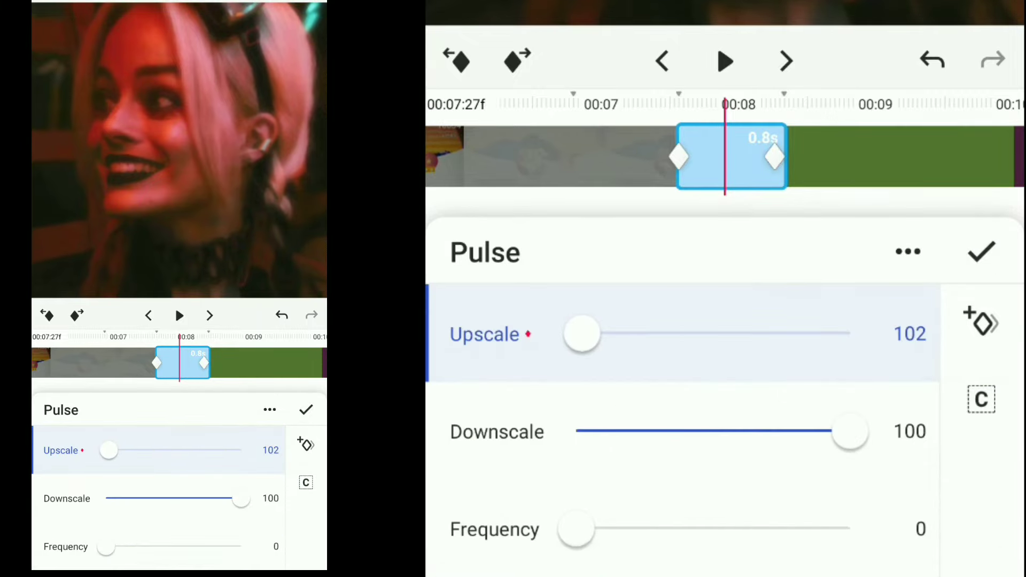
pyautogui.click(306, 410)
pyautogui.scroll(-10, 230, 471)
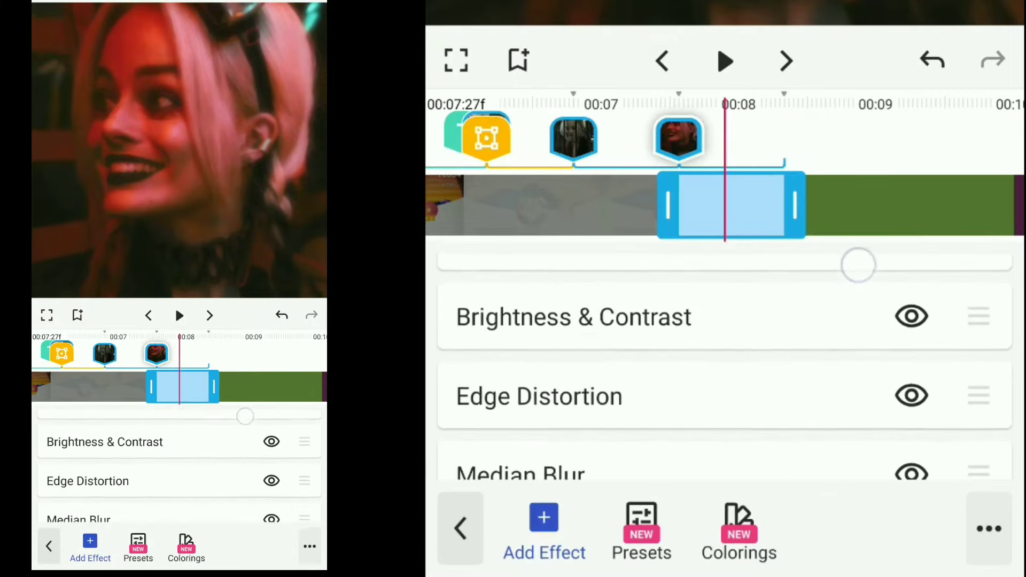
# - Bend the Bloom effect's keyframe curve into a custom ease-out
pyautogui.click(134, 429)
pyautogui.click(306, 483)
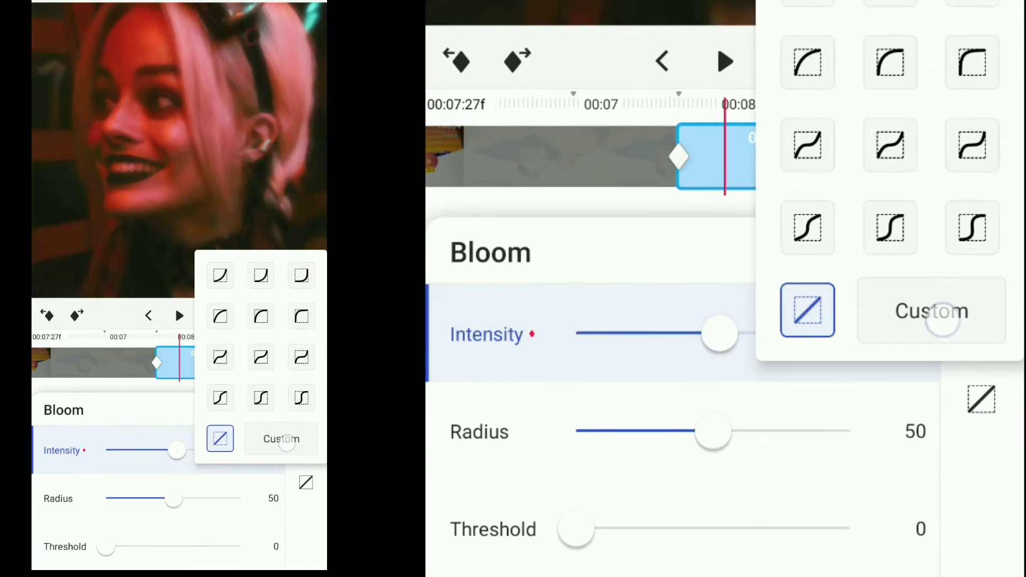
pyautogui.click(280, 436)
pyautogui.moveTo(202, 475)
pyautogui.mouseDown()
pyautogui.moveTo(195, 454)
pyautogui.moveTo(176, 454)
pyautogui.mouseUp()
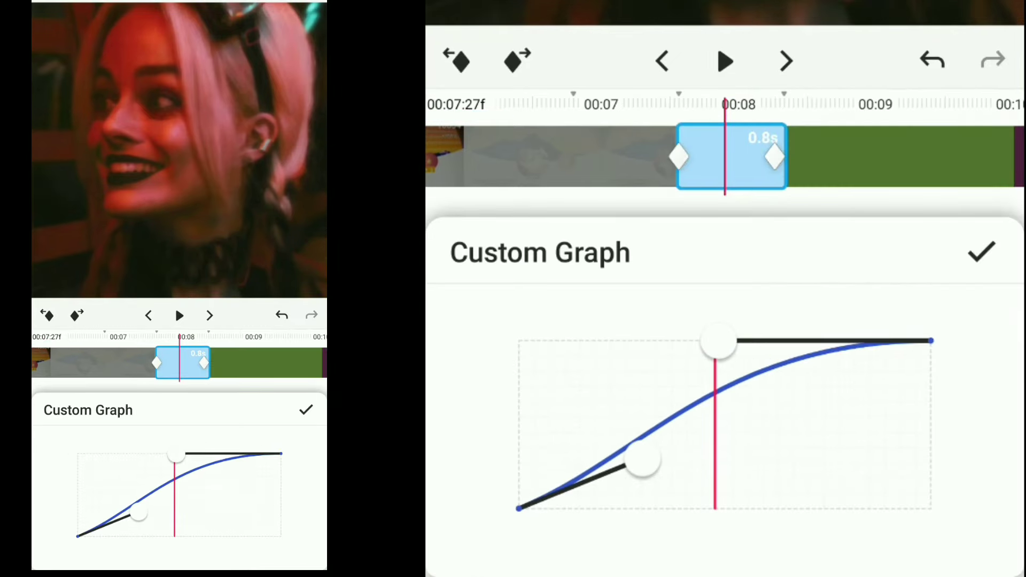
pyautogui.moveTo(139, 512); pyautogui.dragTo(77, 454)
pyautogui.click(306, 410)
pyautogui.click(305, 343)
# - Give the Edge Distortion keyframes a custom sharp ease-out curve
pyautogui.scroll(-2, 246, 486)
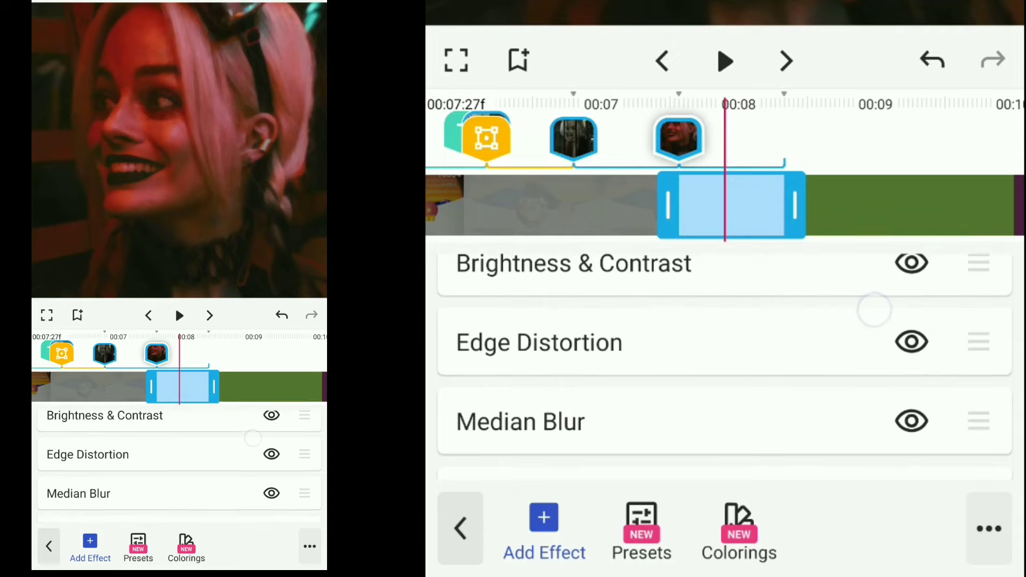
pyautogui.moveTo(253, 389)
pyautogui.mouseDown()
pyautogui.moveTo(289, 390)
pyautogui.moveTo(258, 379)
pyautogui.mouseUp()
pyautogui.click(188, 451)
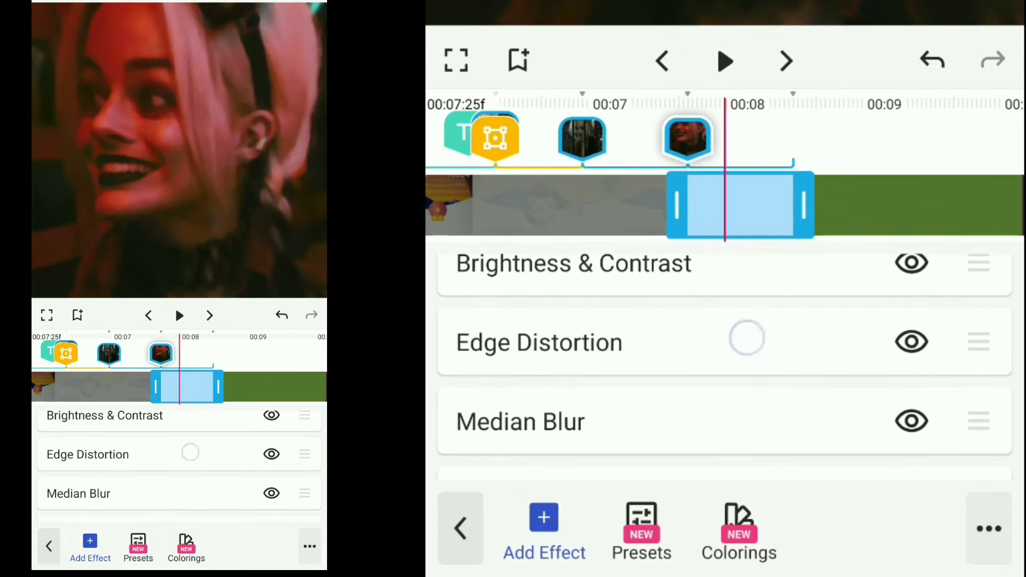
pyautogui.click(270, 410)
pyautogui.click(280, 435)
pyautogui.moveTo(77, 536); pyautogui.dragTo(77, 454)
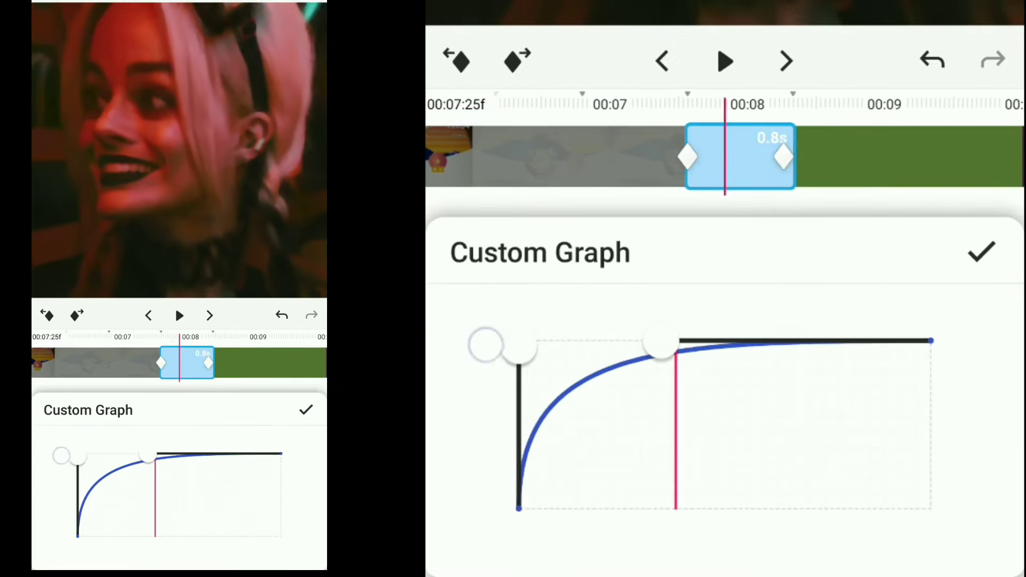
pyautogui.click(306, 410)
pyautogui.click(306, 411)
# - Reshape the Circular Ripple easing curve, preview it, and return to the clips overview
pyautogui.scroll(-1, 176, 470)
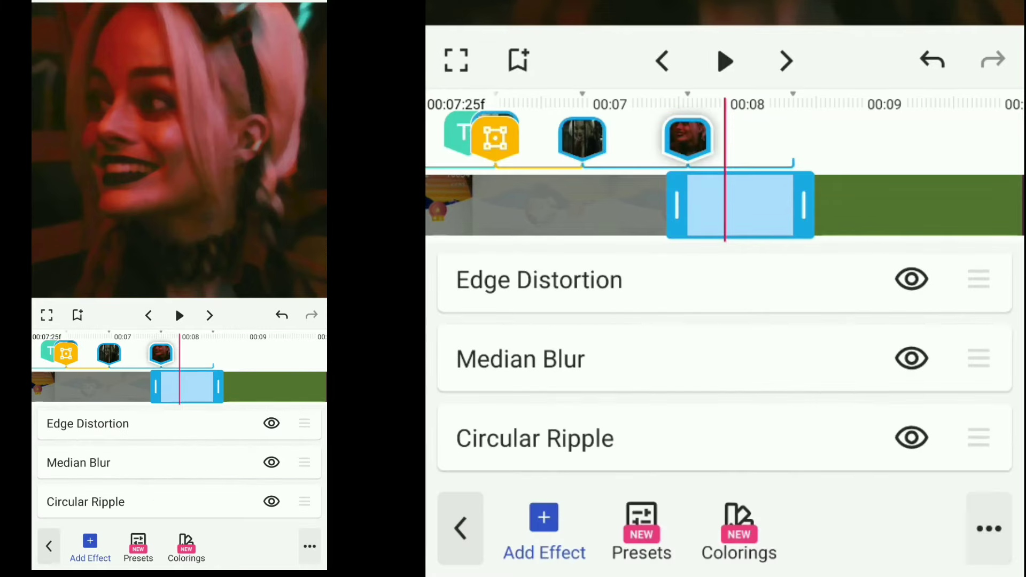
pyautogui.click(161, 500)
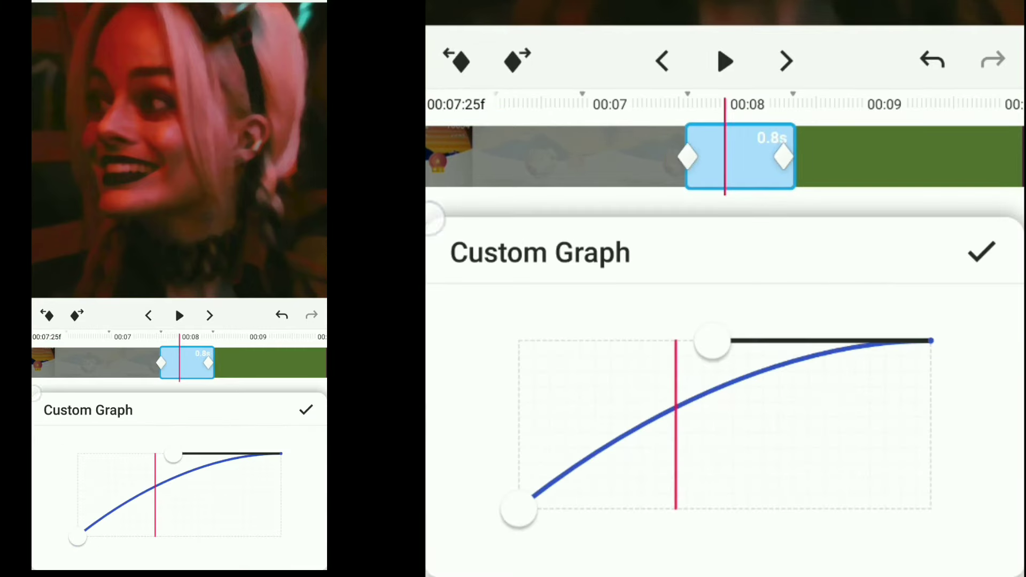
pyautogui.moveTo(80, 537); pyautogui.dragTo(80, 455)
pyautogui.click(263, 369)
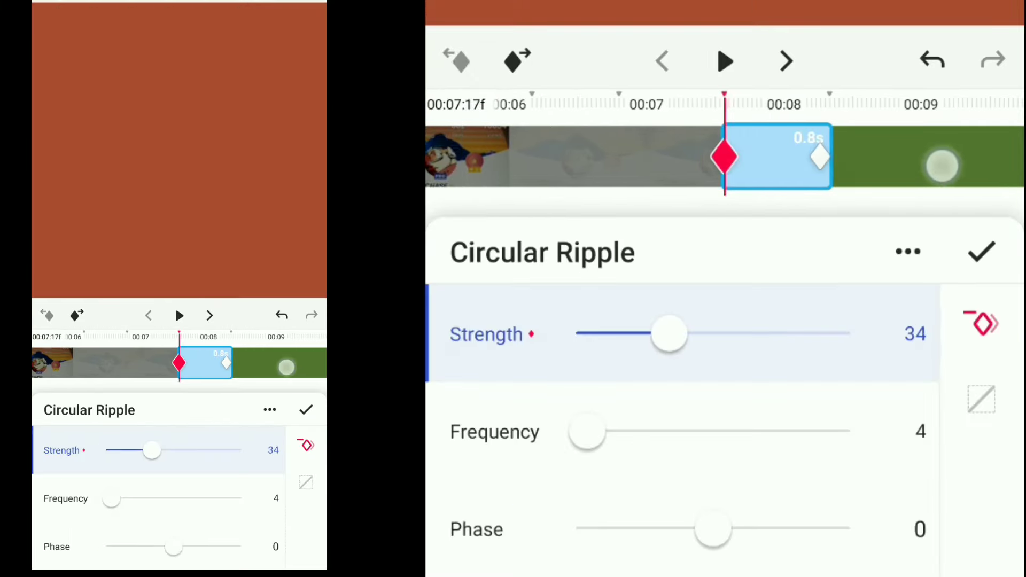
pyautogui.moveTo(263, 369); pyautogui.dragTo(213, 345)
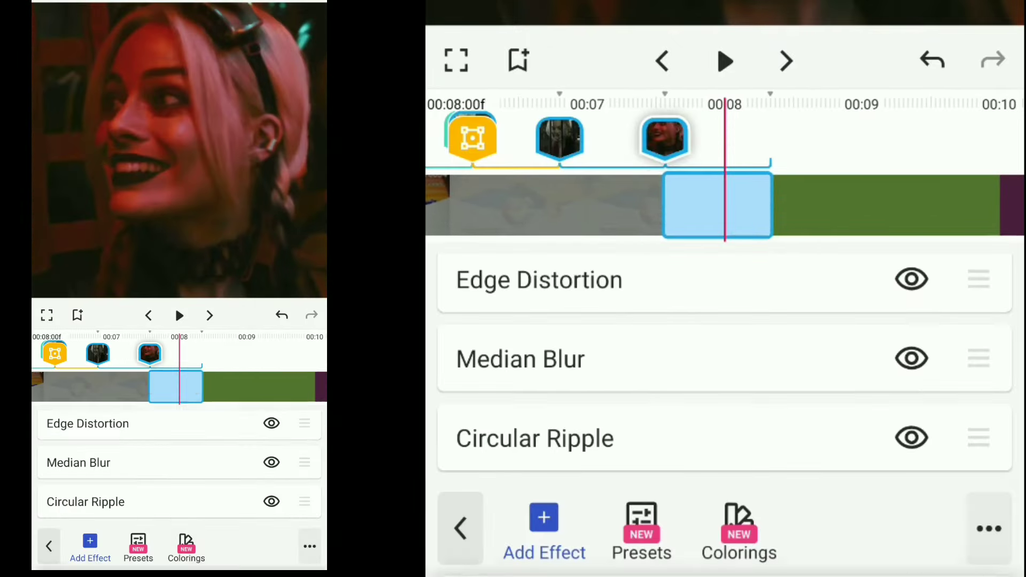
pyautogui.click(251, 391)
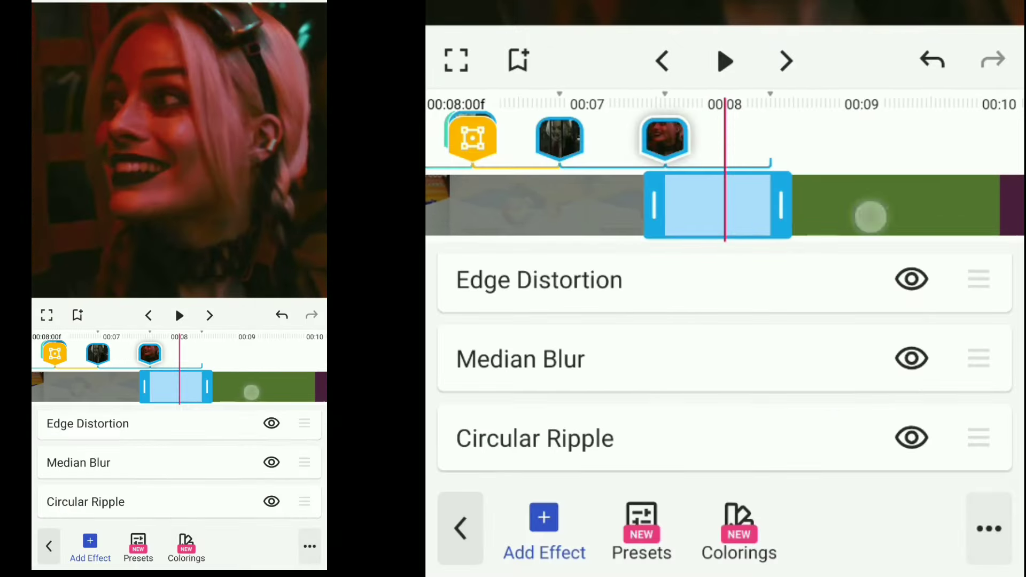
pyautogui.click(274, 468)
pyautogui.moveTo(214, 455); pyautogui.dragTo(171, 454)
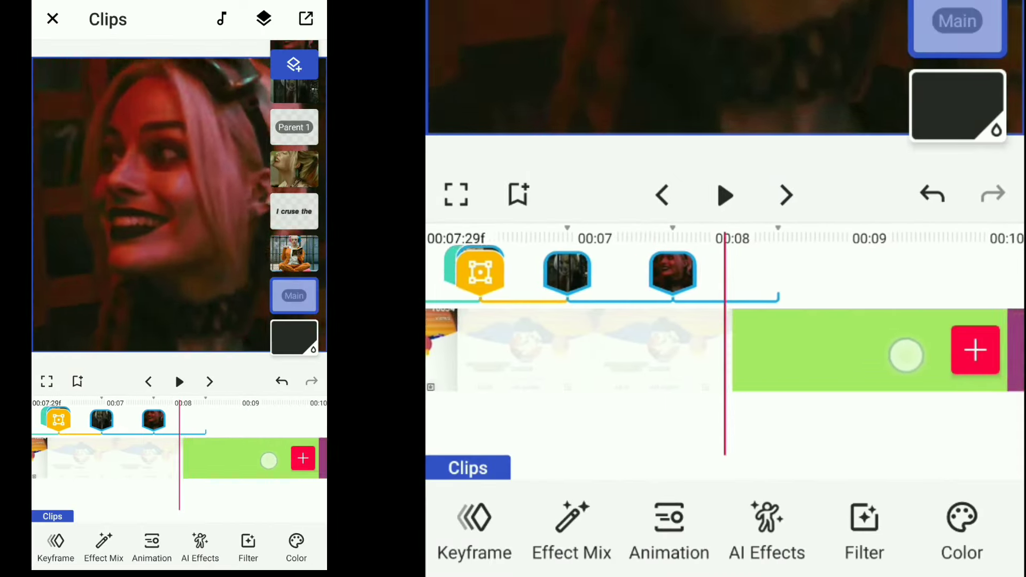